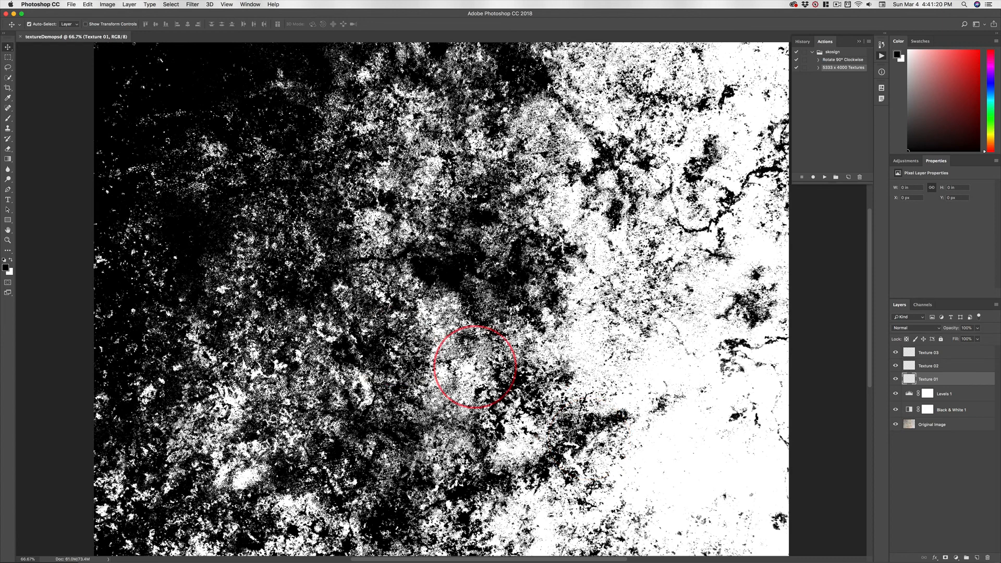
Stamp the visible high-contrast result onto the Texture 01 layer and hide that layer.
key(alt+shift+super)
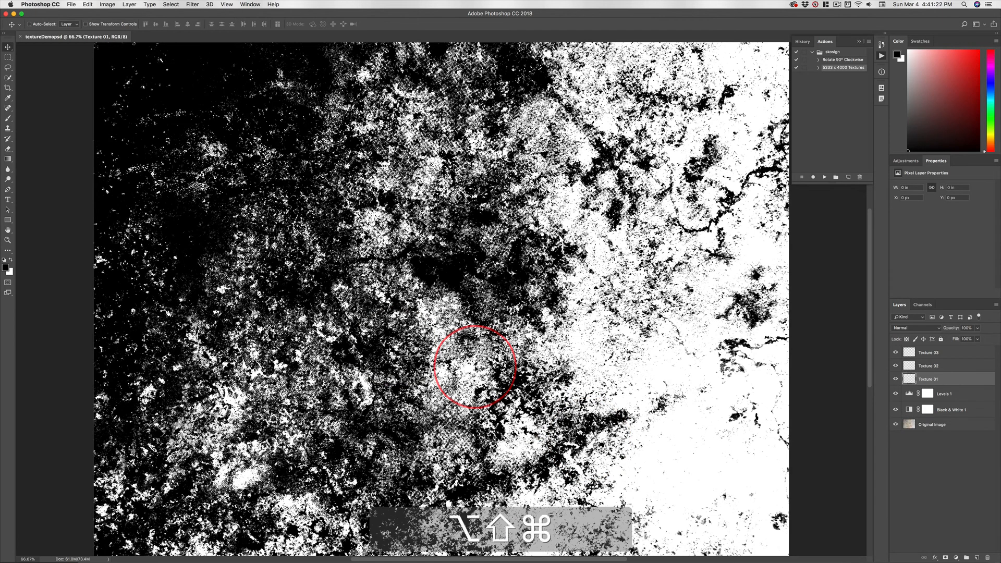
key(alt+shift+super+e)
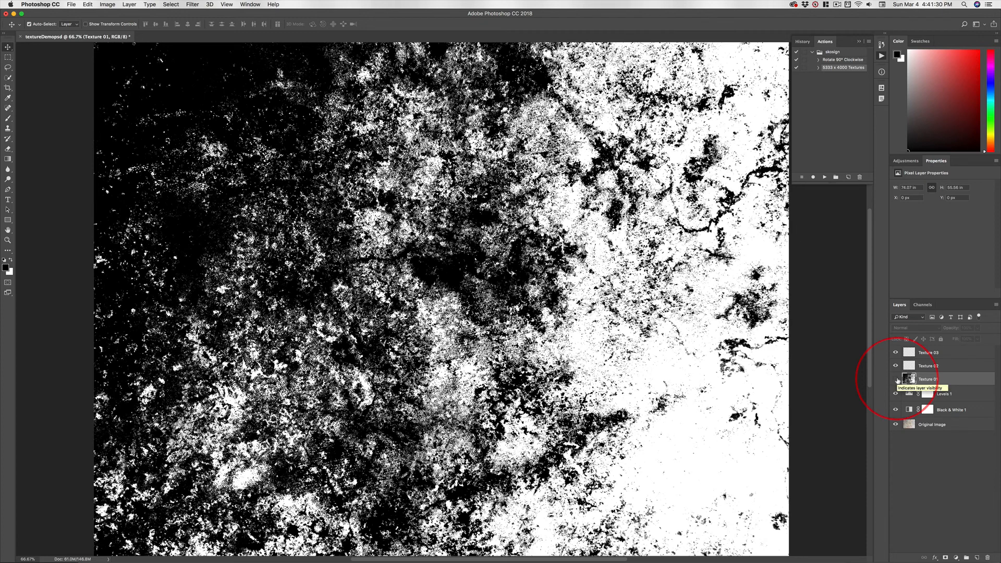
click(895, 380)
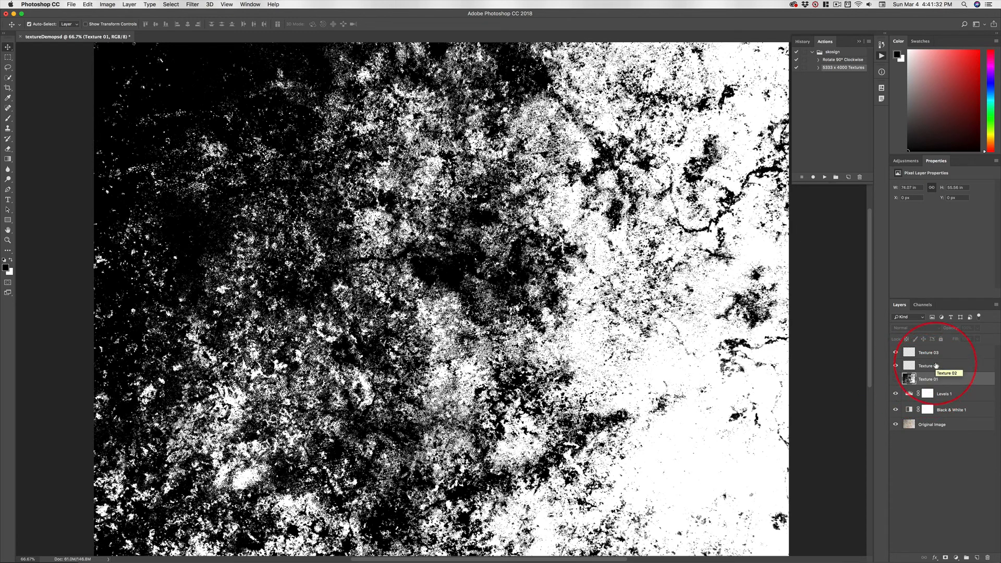
Raise the Levels 1 adjustment's input levels to 207 for black and 223 for white.
click(911, 394)
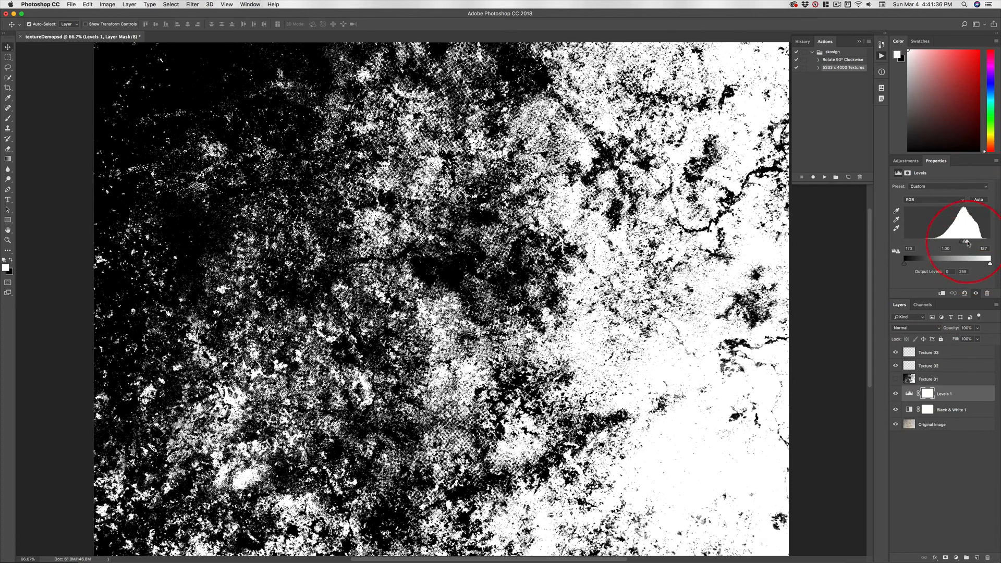
drag(966, 243, 975, 244)
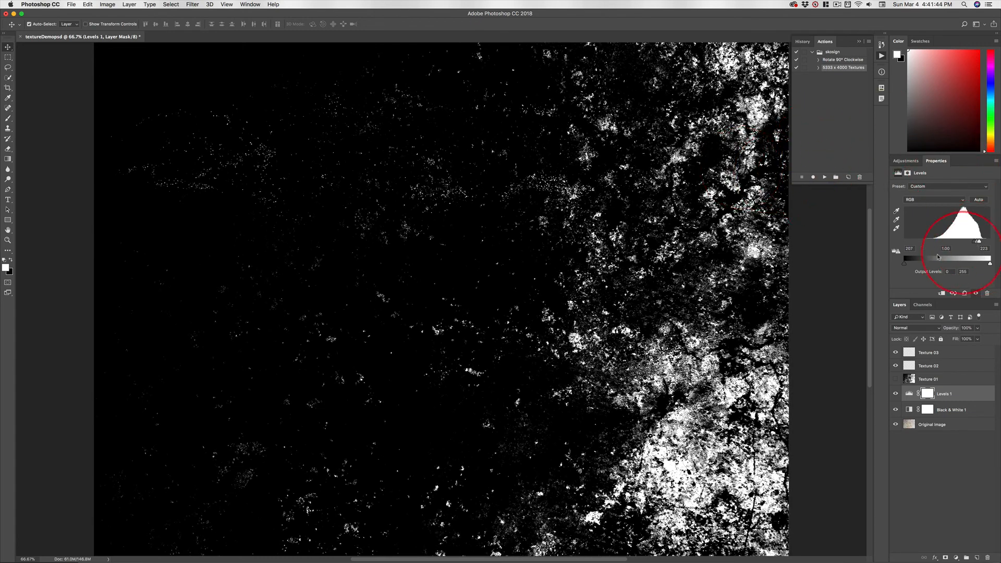
Stamp the darker visible result onto the Texture 02 layer and hide that layer.
click(928, 366)
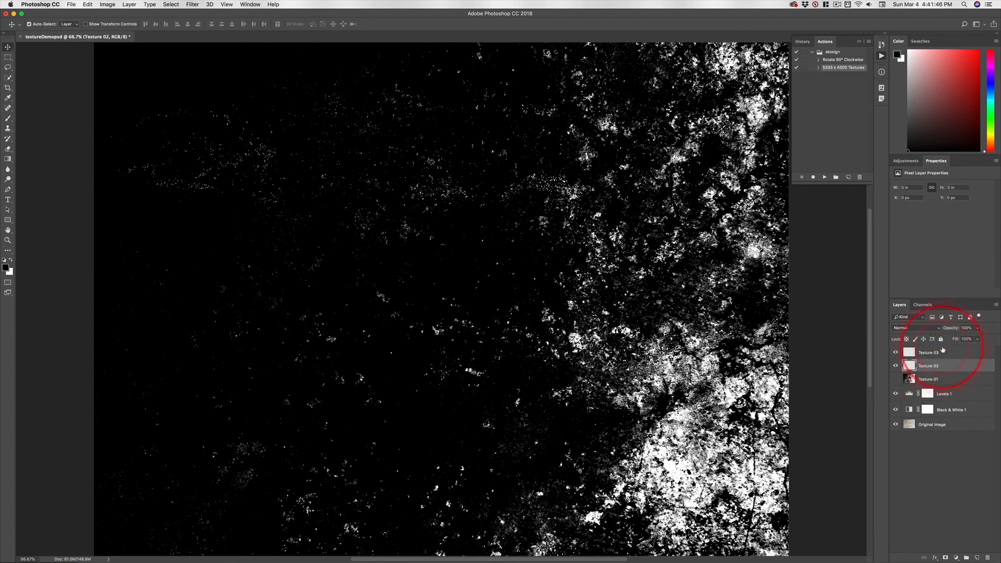
key(alt+shift+super+e)
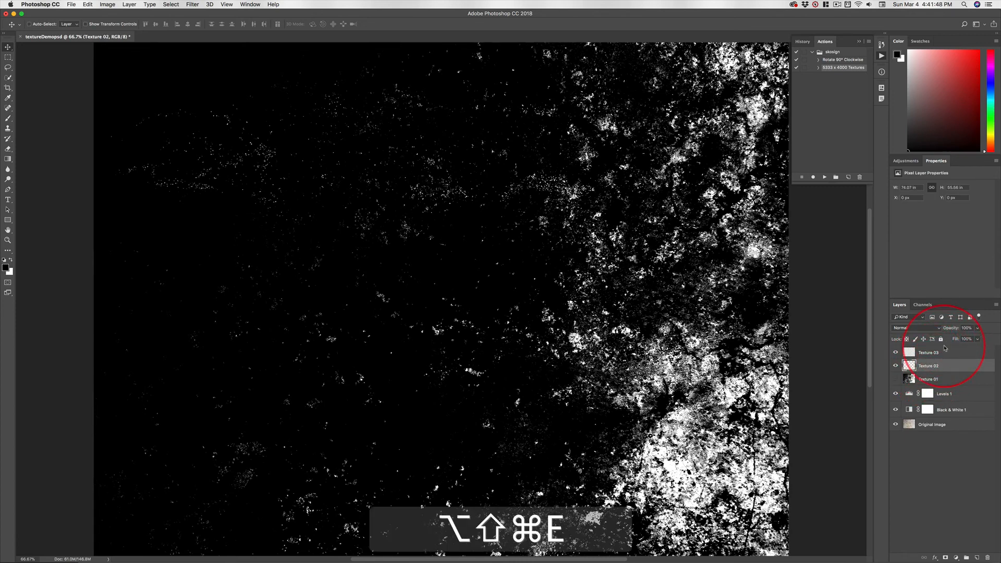
click(895, 366)
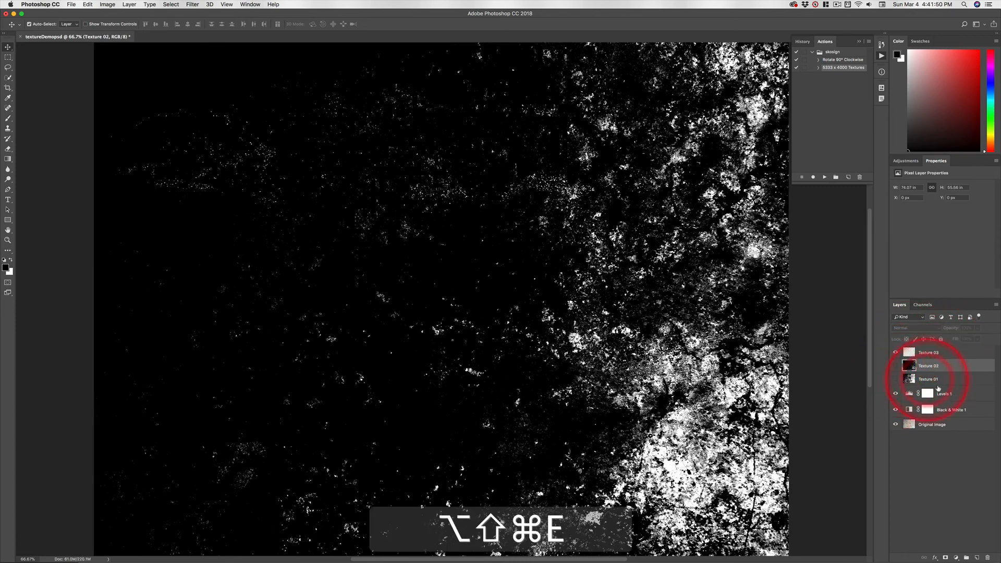
Lower the Levels 1 adjustment's input levels to about 99 for black and 123 for white.
click(927, 393)
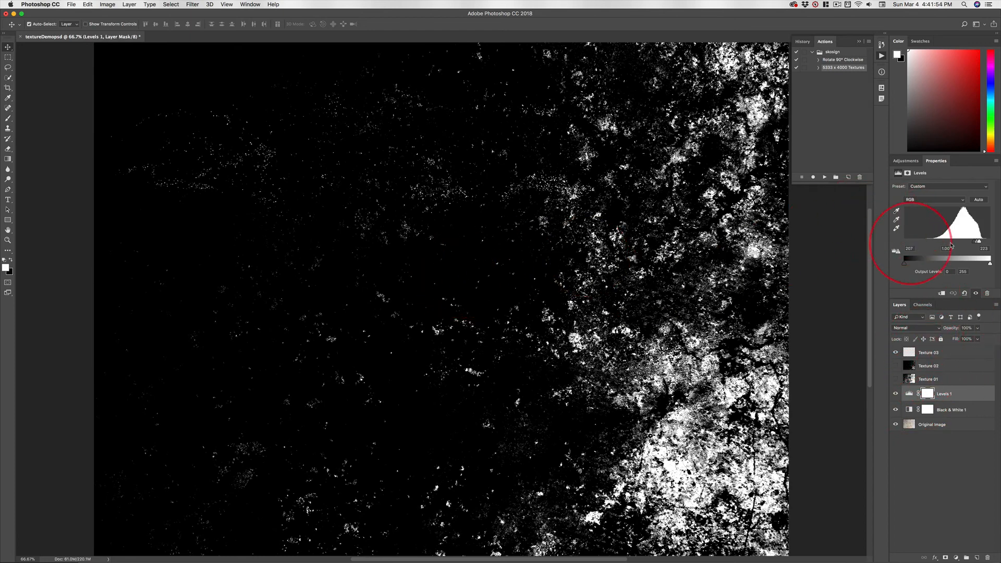
drag(975, 243, 943, 242)
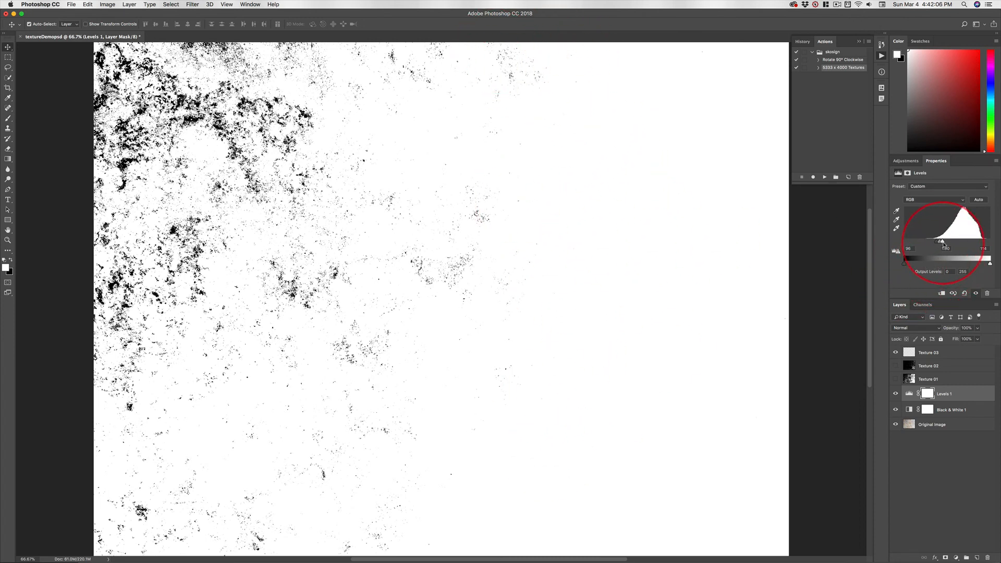
drag(944, 243, 945, 243)
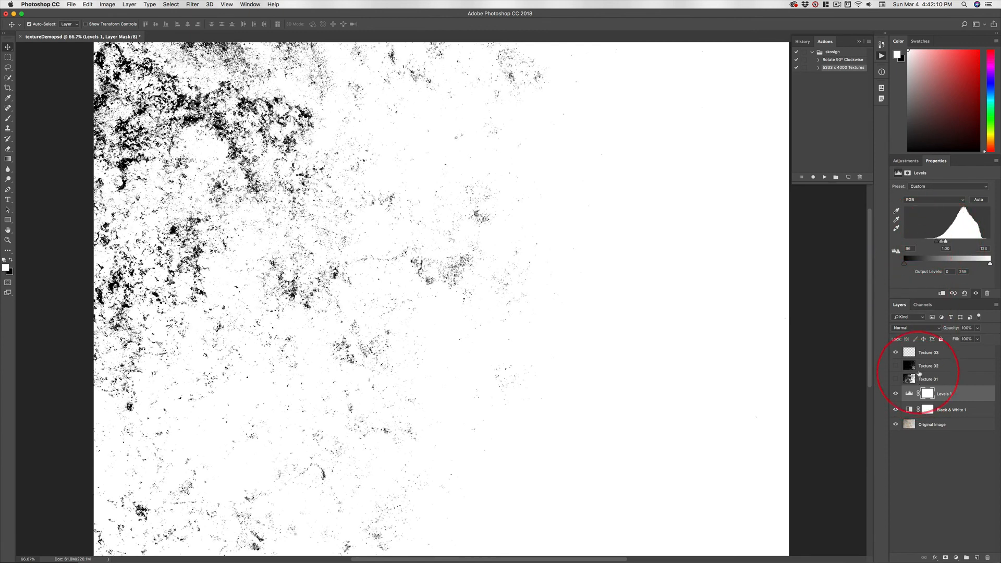
Stamp the lighter visible result onto the Texture 03 layer, hide that layer and select Levels 1.
click(923, 352)
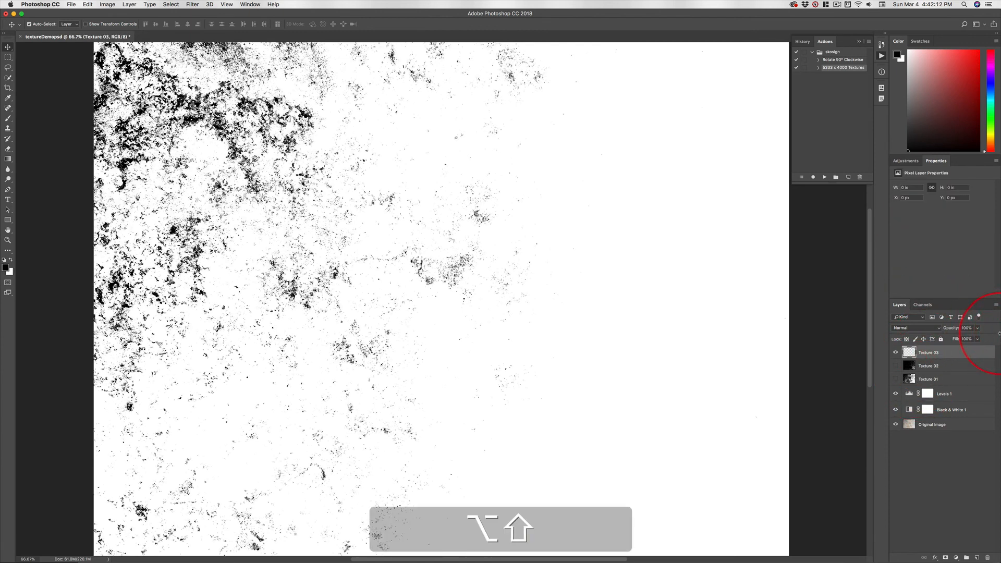
key(super+alt+shift+e)
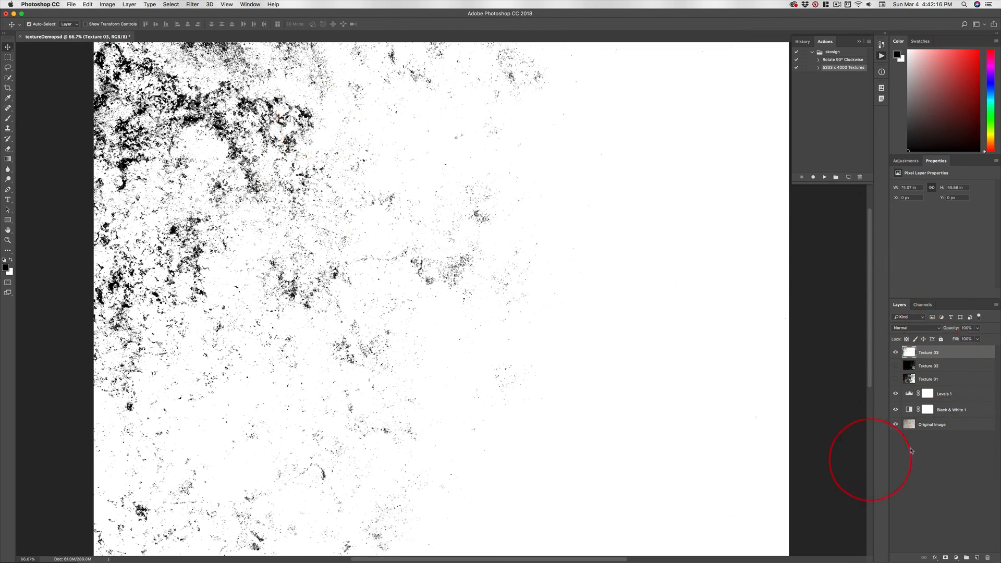
click(949, 396)
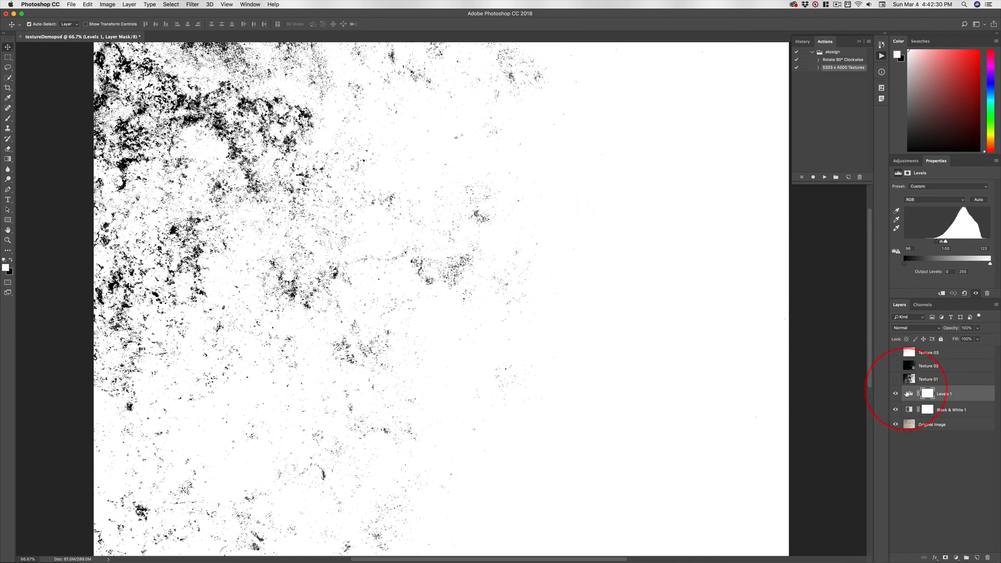
Create a new action named "Layers 4-6" in the skosign set and start recording it.
click(848, 178)
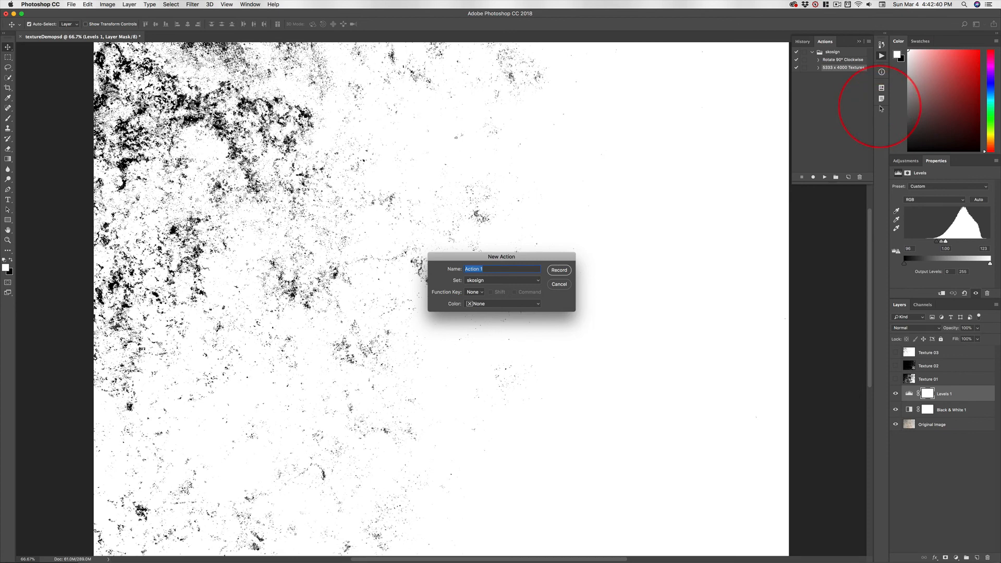
text(Layer)
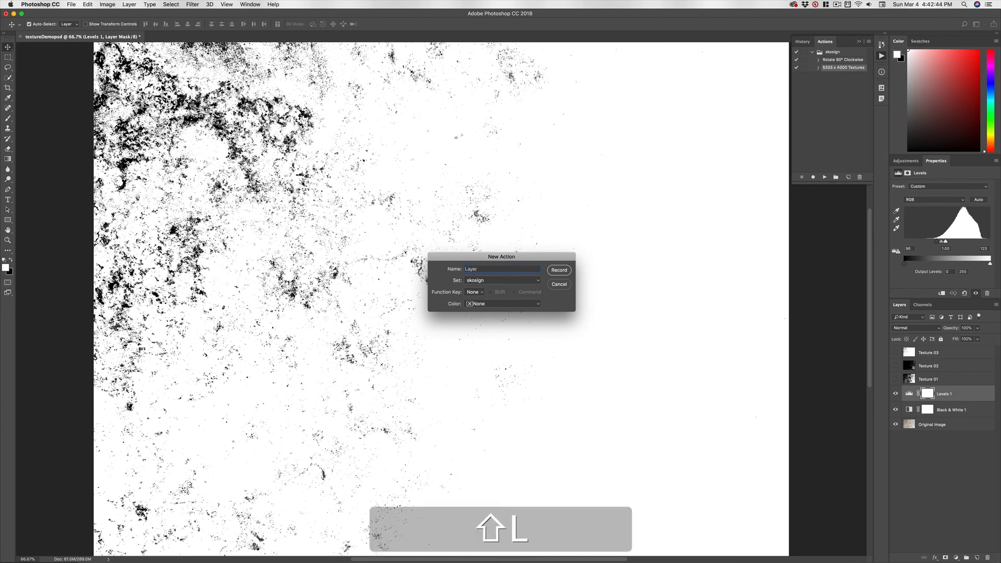
text(s 4-6)
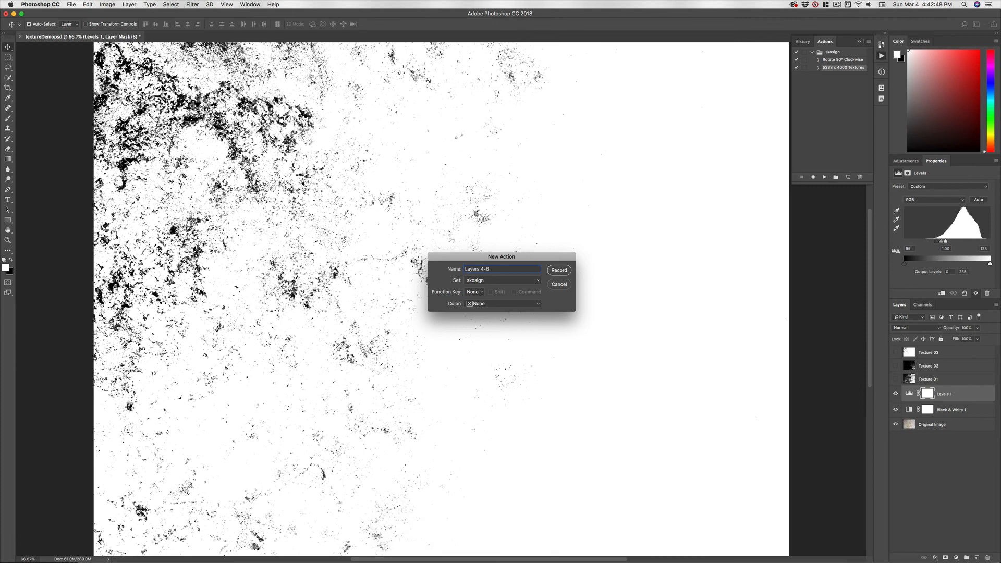
click(557, 270)
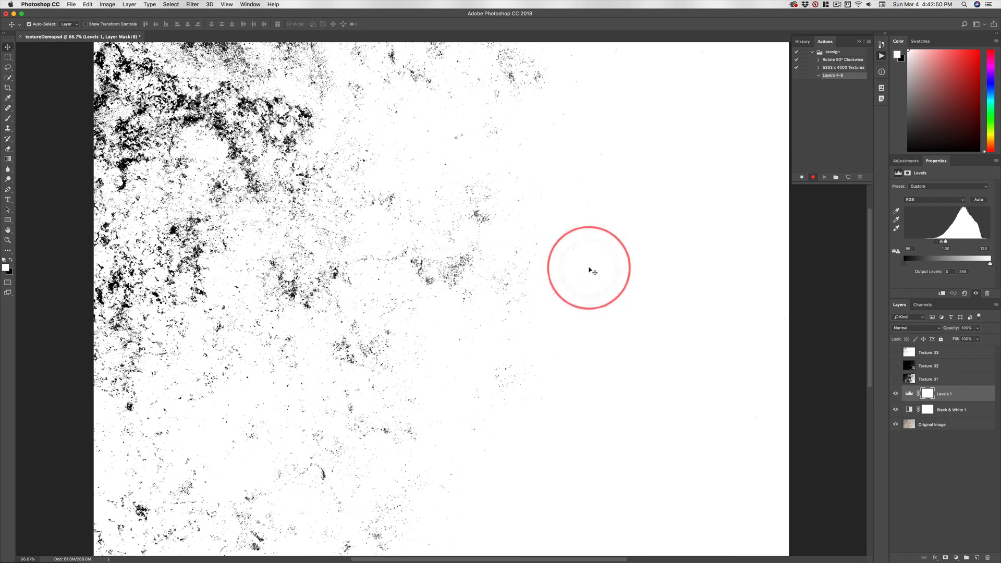
Add a new layer above Texture 03, name it "Texture 04" and copy the name for reuse.
click(939, 353)
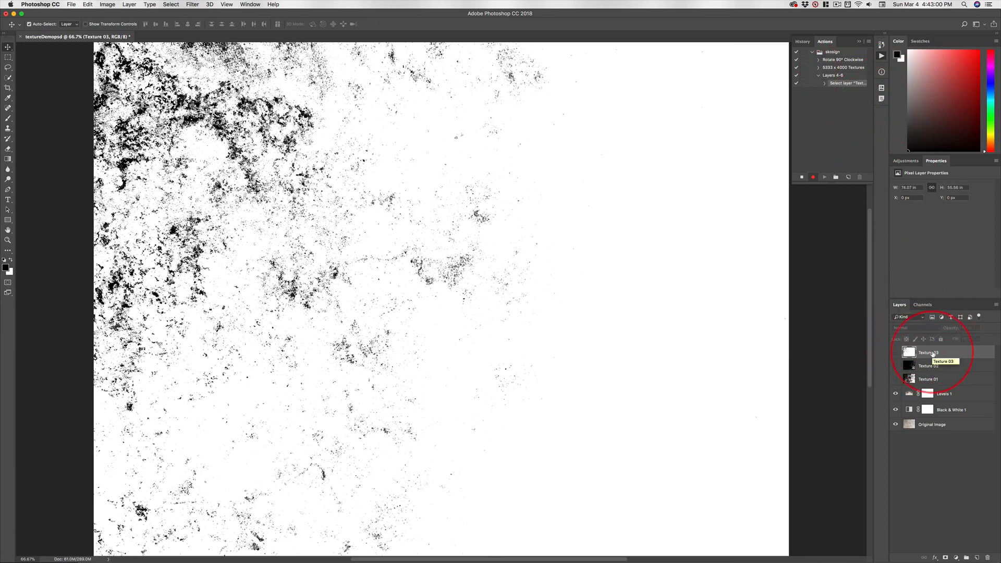
click(977, 558)
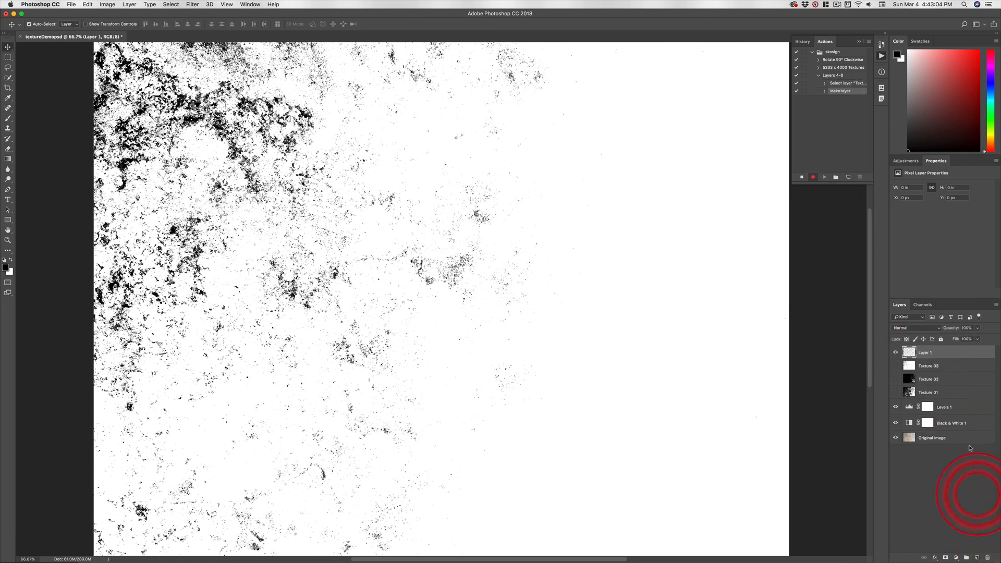
double_click(924, 352)
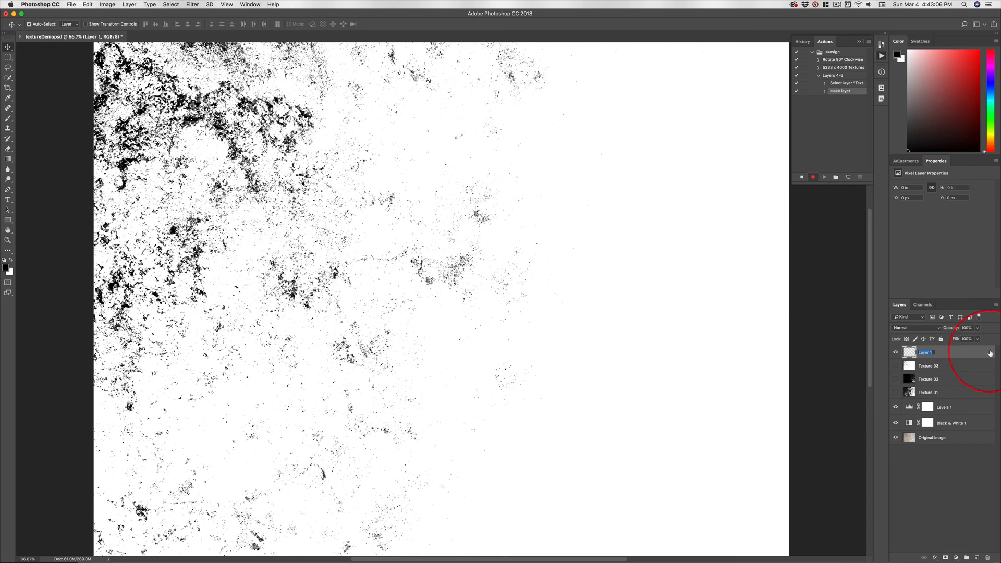
text(Texture 04)
key(super+a)
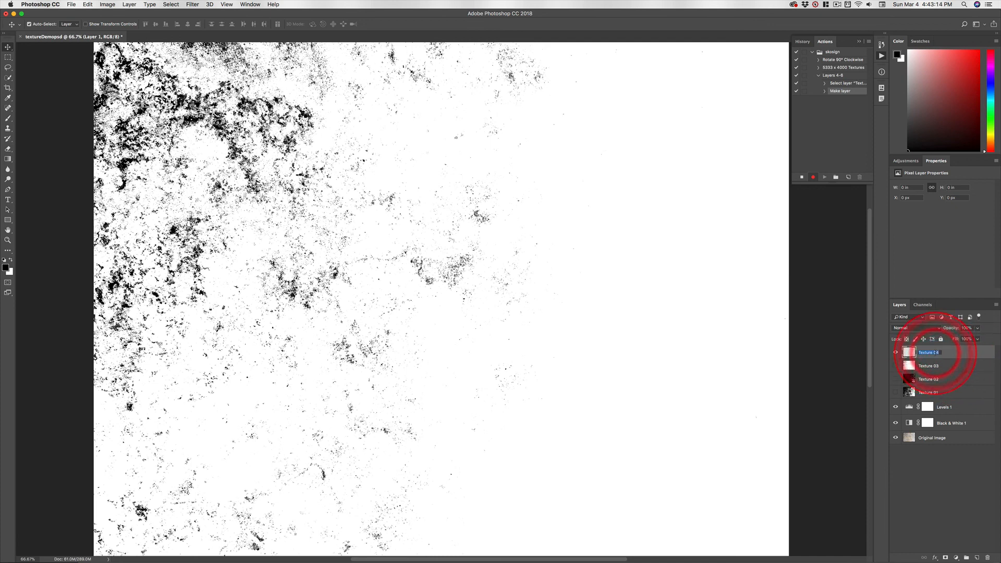
drag(936, 352, 933, 331)
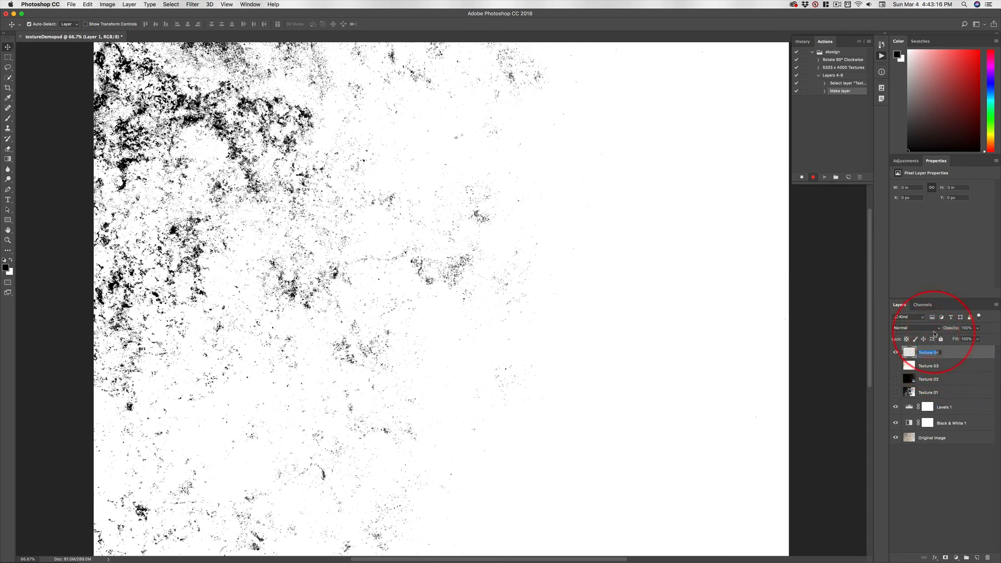
key(super+c)
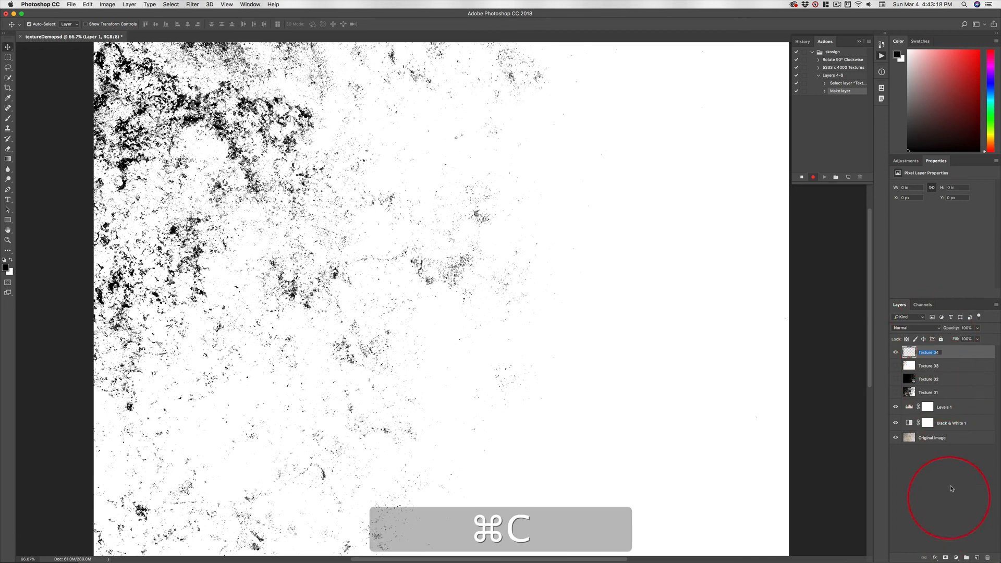
key(Return)
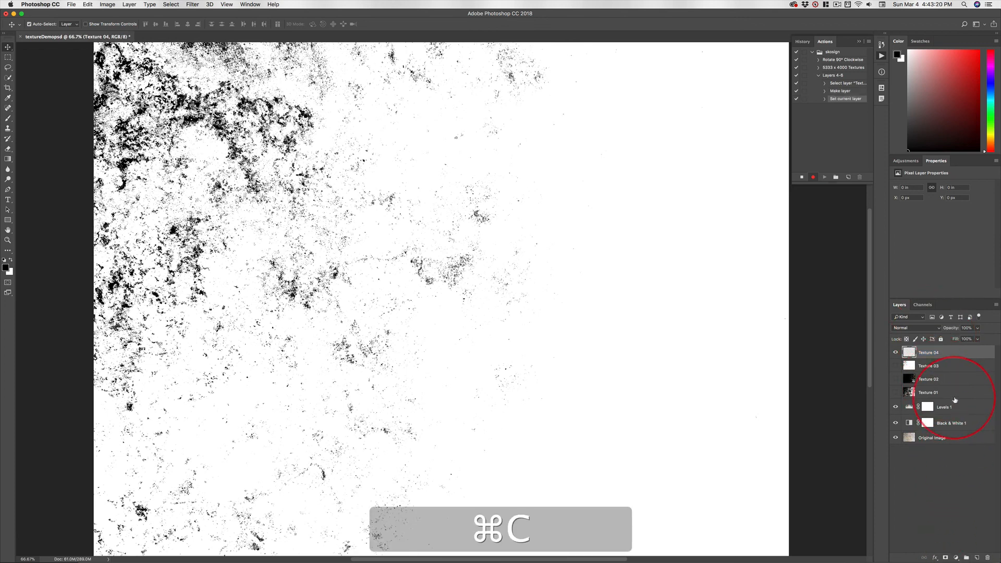
Add another layer above Texture 04 and name it "Texture 05", reusing the copied name.
click(977, 557)
key(super)
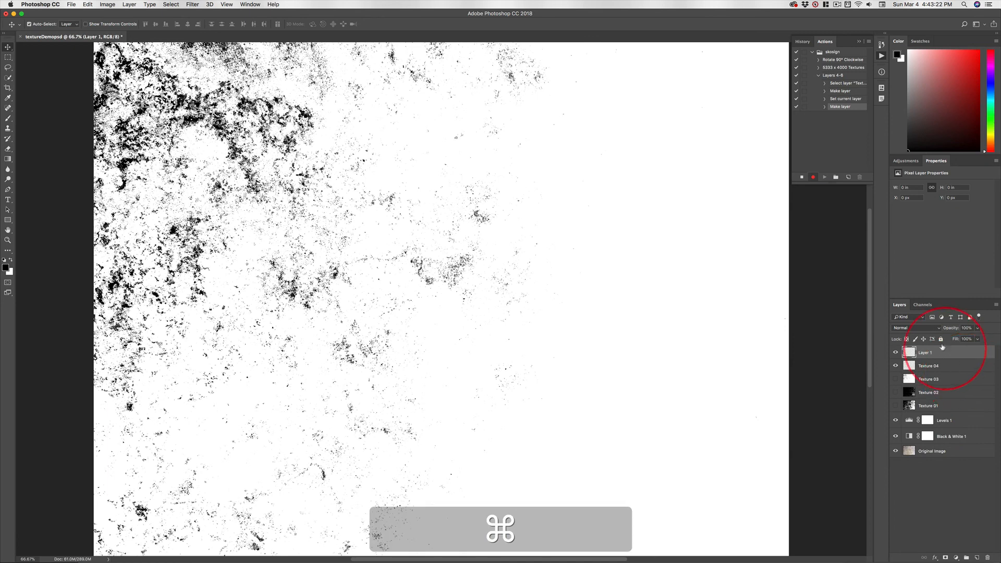
key(super+v)
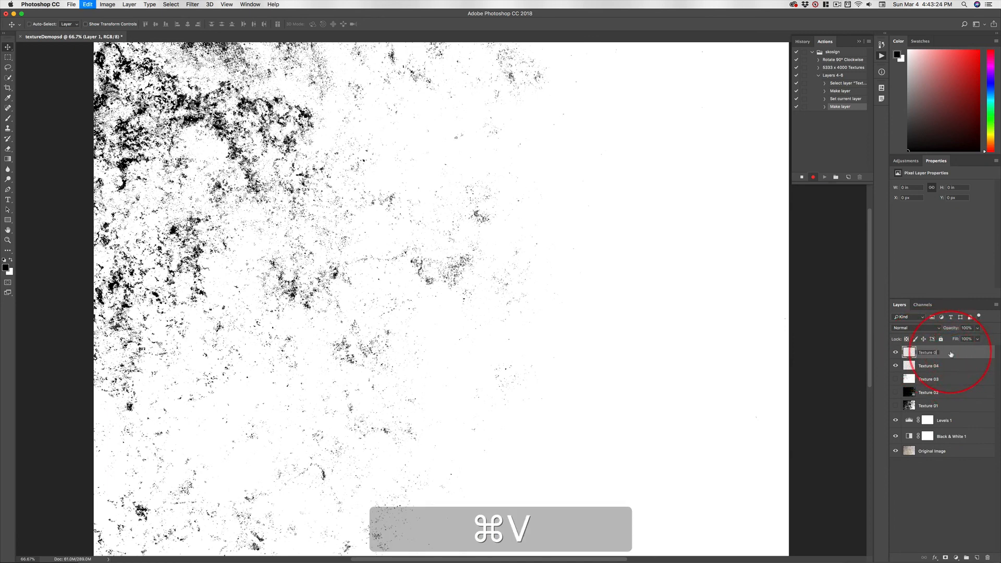
key(Return)
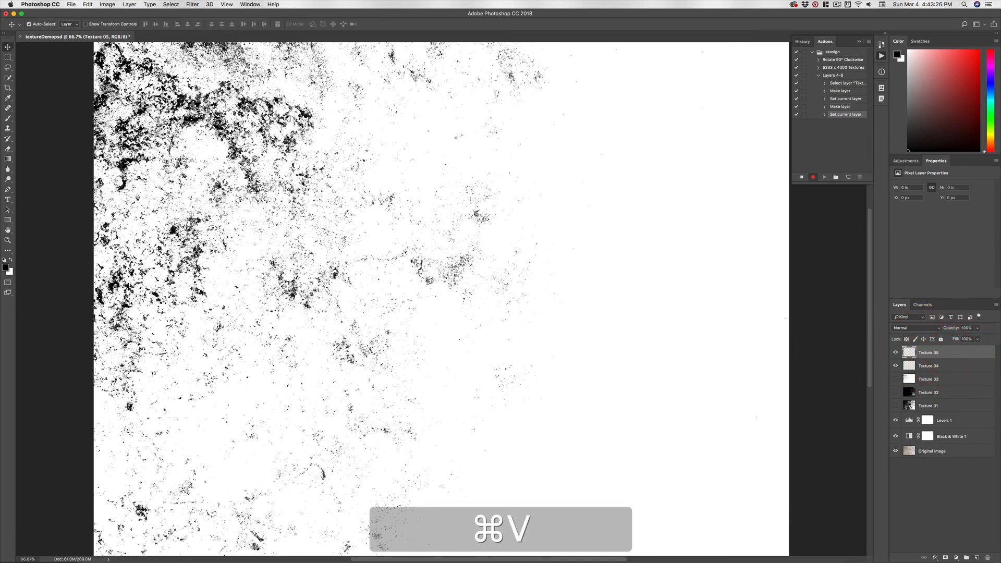
Add a layer named "Texture 06" above Texture 05 and stop recording the action.
click(976, 557)
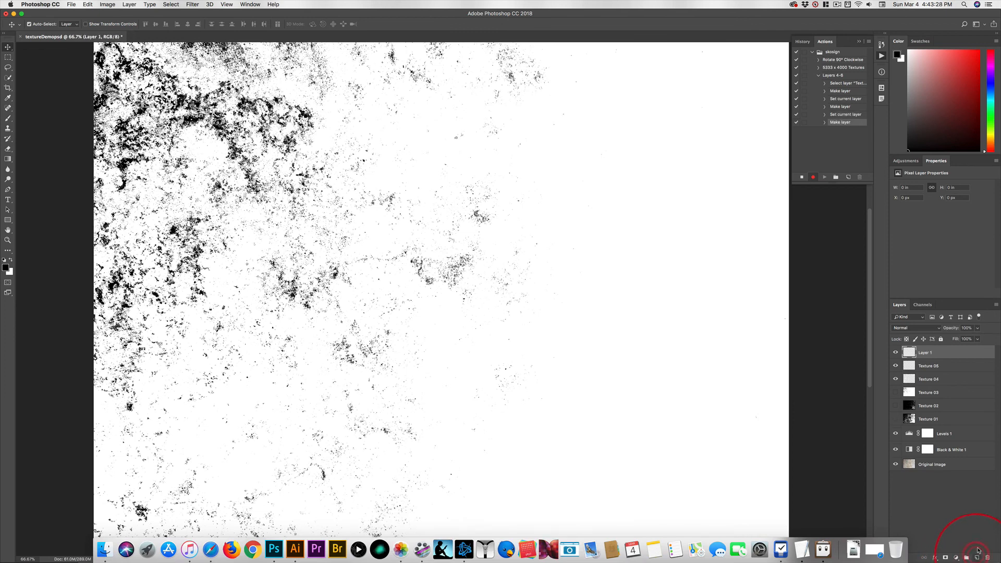
double_click(925, 354)
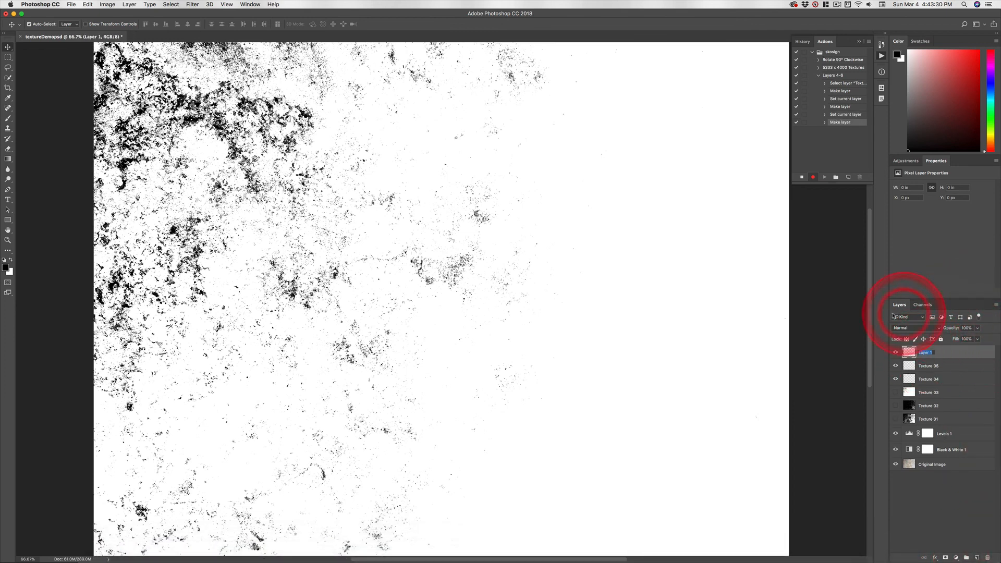
key(super+v)
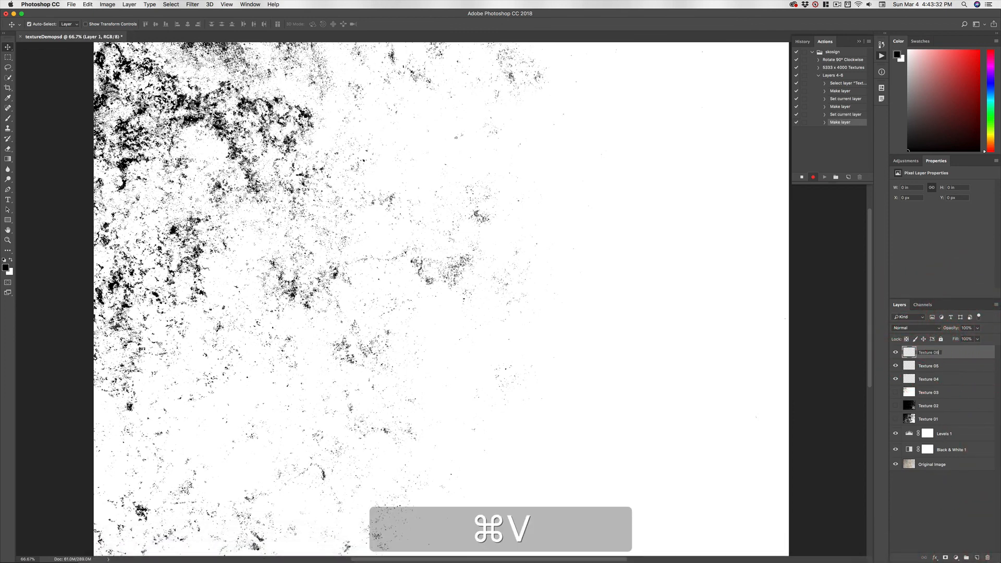
key(Return)
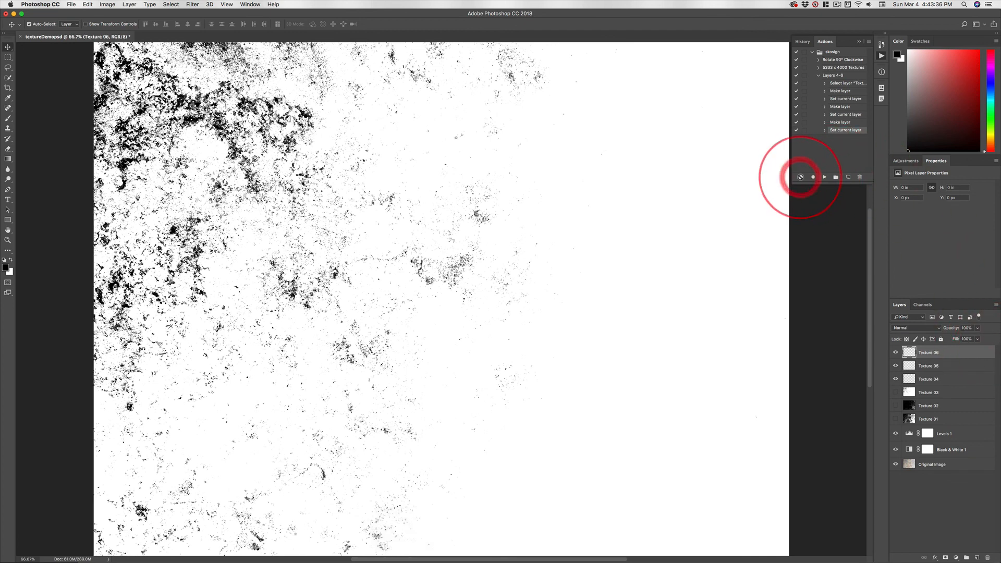
click(800, 176)
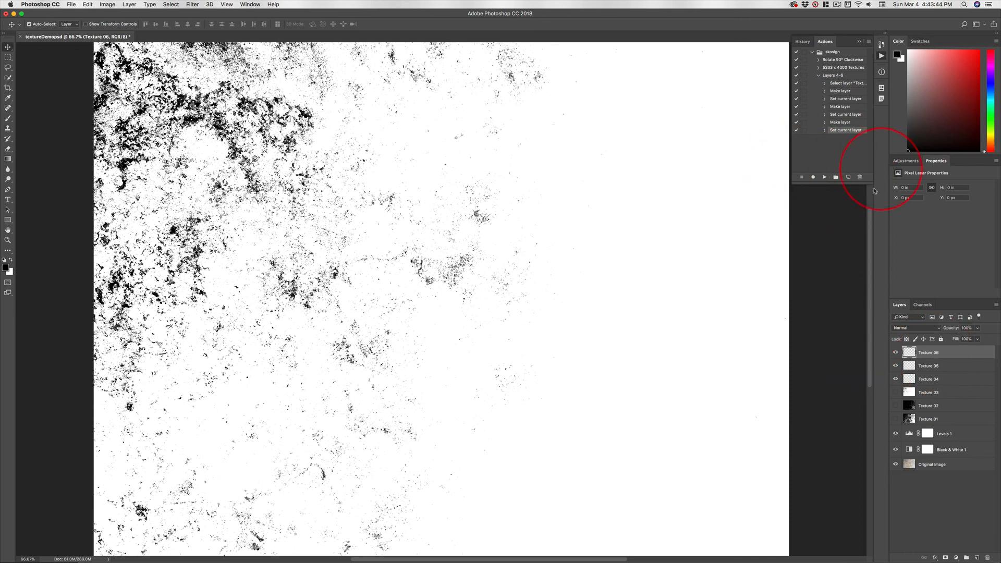
Delete the Texture 04, Texture 05 and Texture 06 layers made while recording the action.
shift+click(945, 381)
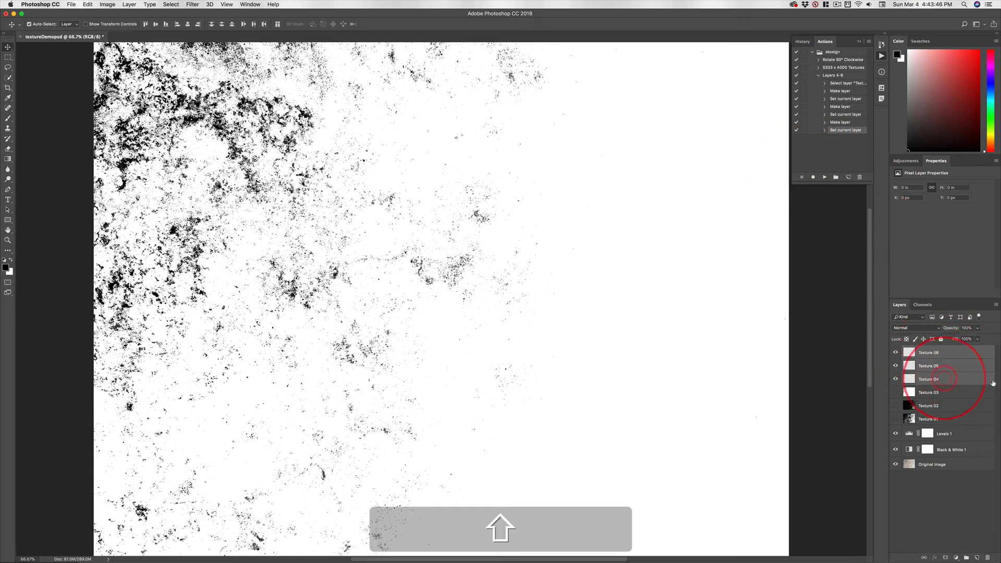
click(986, 558)
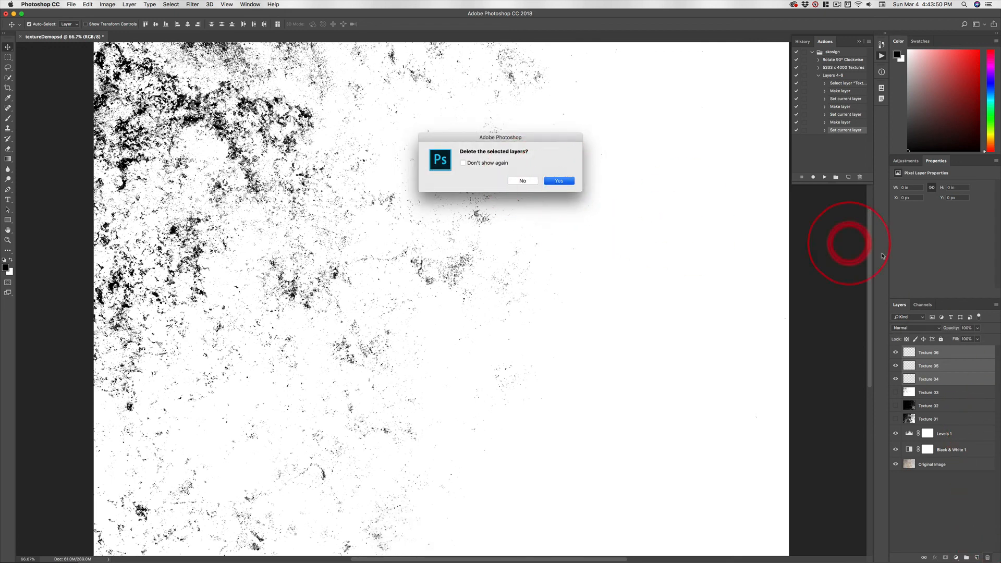
key(Return)
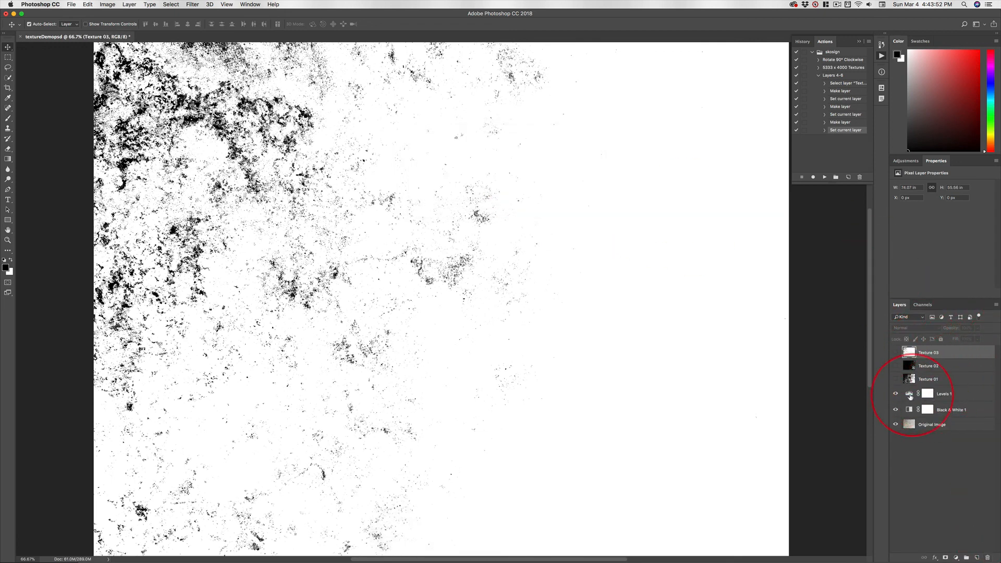
Test the "Layers 4-6" action by playing it with the Levels 1 layer selected.
click(909, 395)
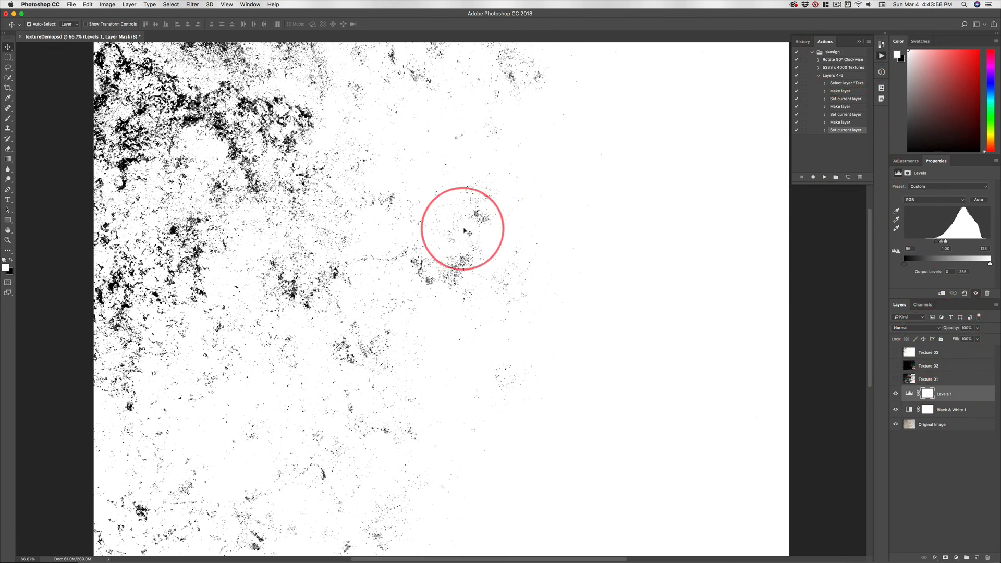
click(830, 76)
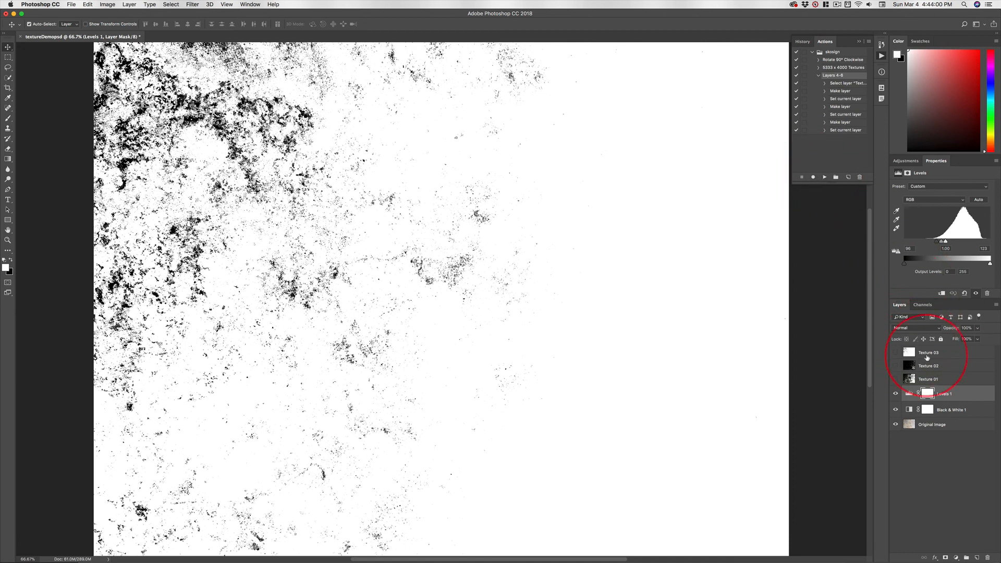
click(926, 356)
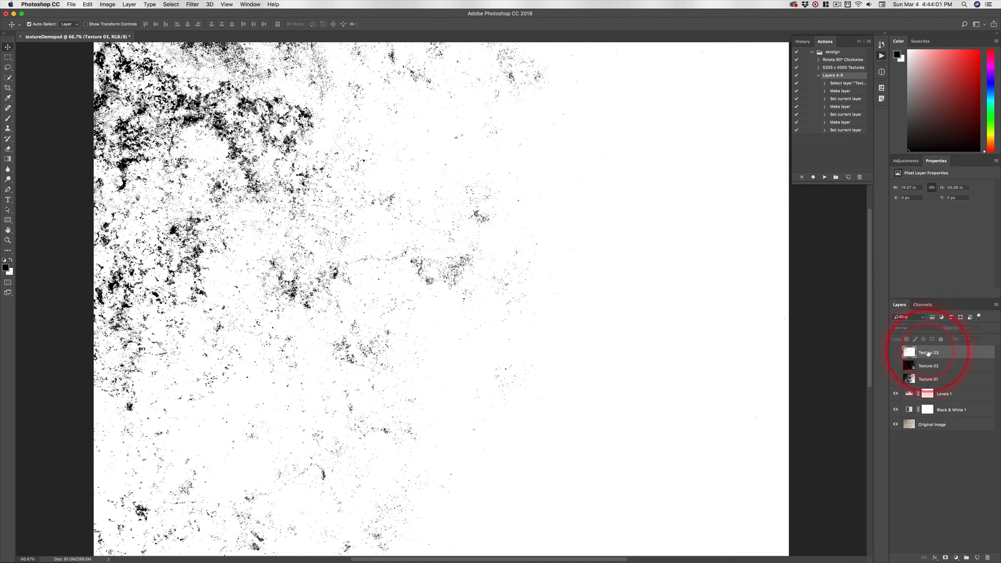
click(912, 395)
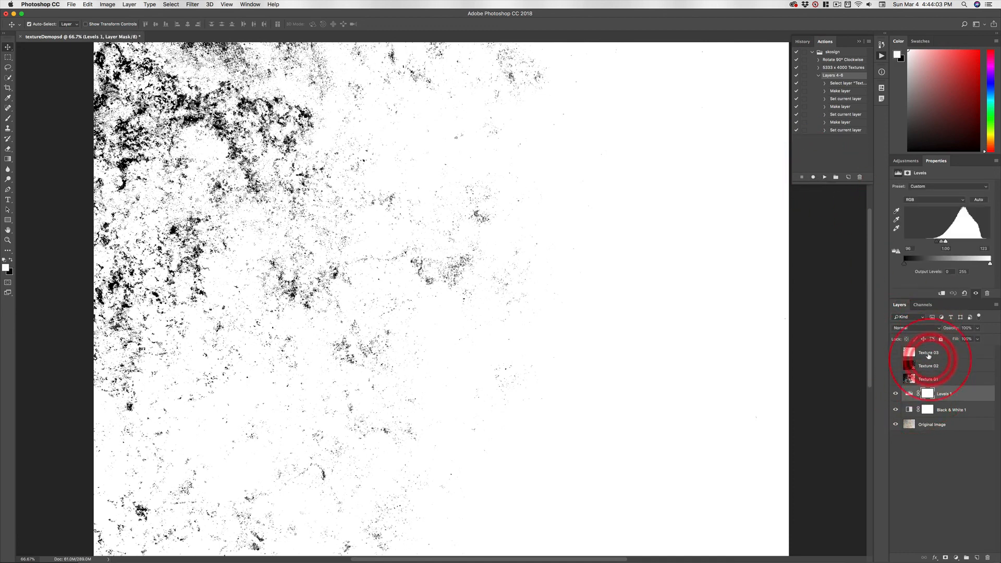
click(824, 177)
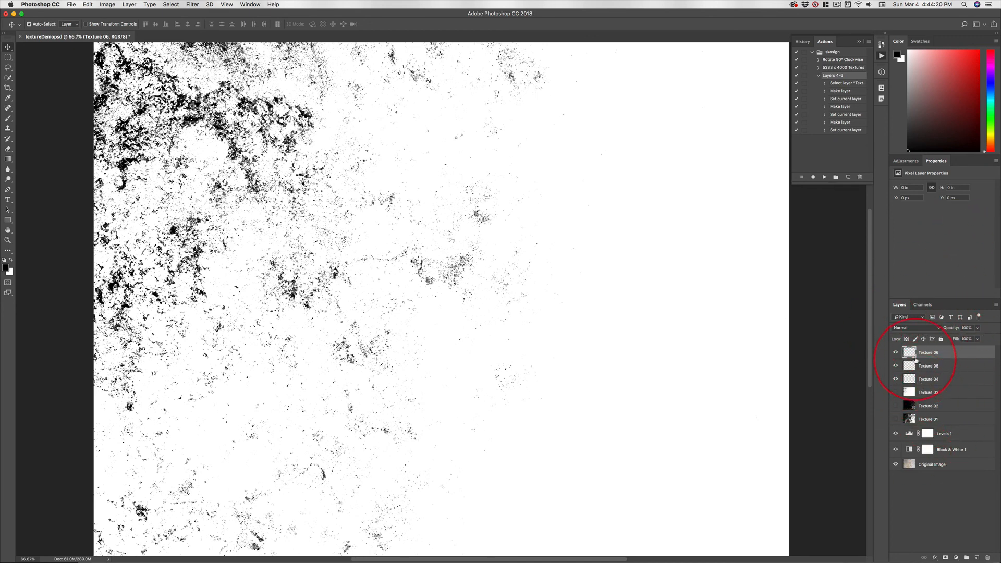
Remove the three layers, Texture 04 to Texture 06, generated by the action's test run, skipping the confirmation.
shift+click(912, 378)
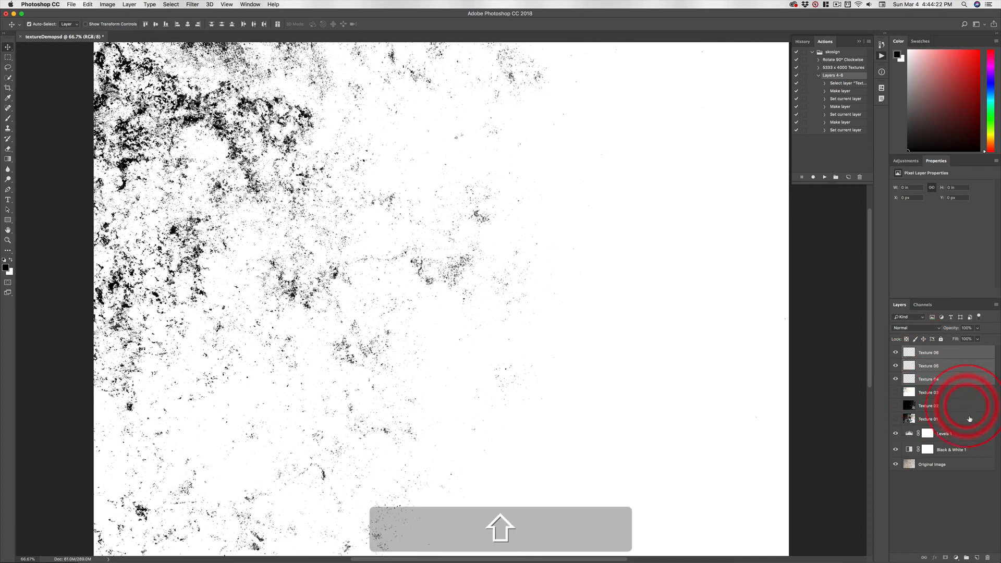
alt+click(987, 558)
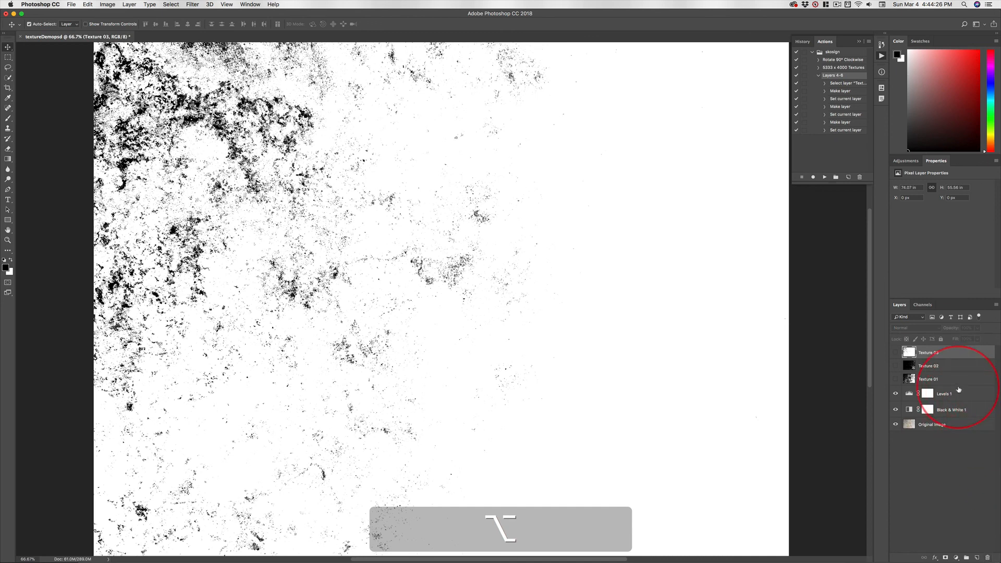